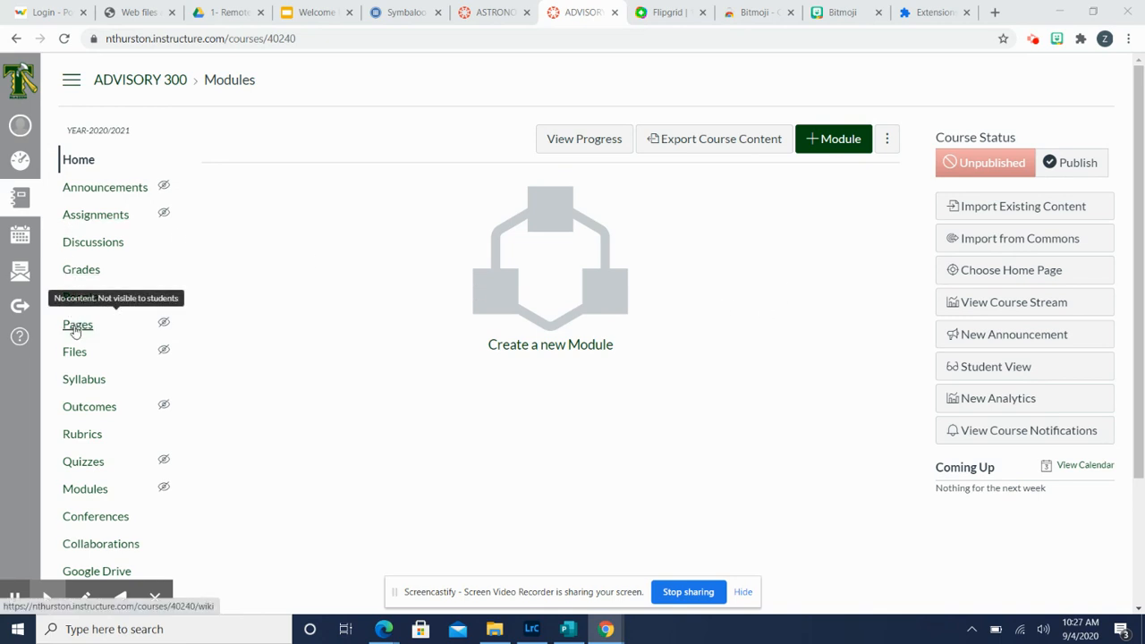
Step: Create a new page in the course and title it with the teacher's name followed by Advisory
{"action": "left_click", "coordinate": [76, 327]}
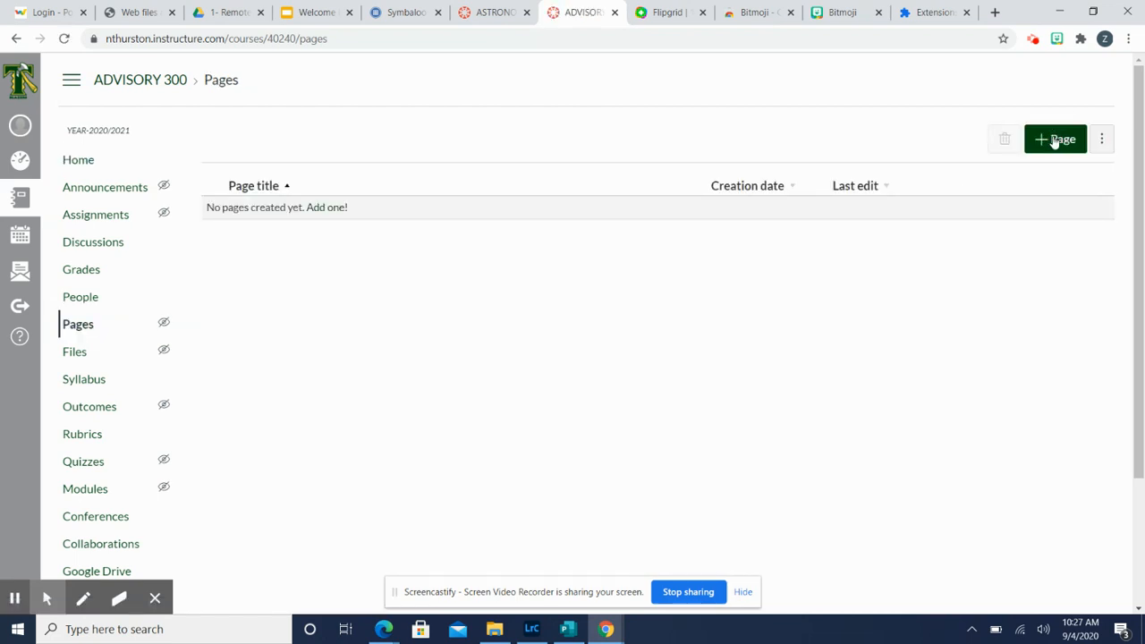
{"action": "left_click", "coordinate": [1055, 141]}
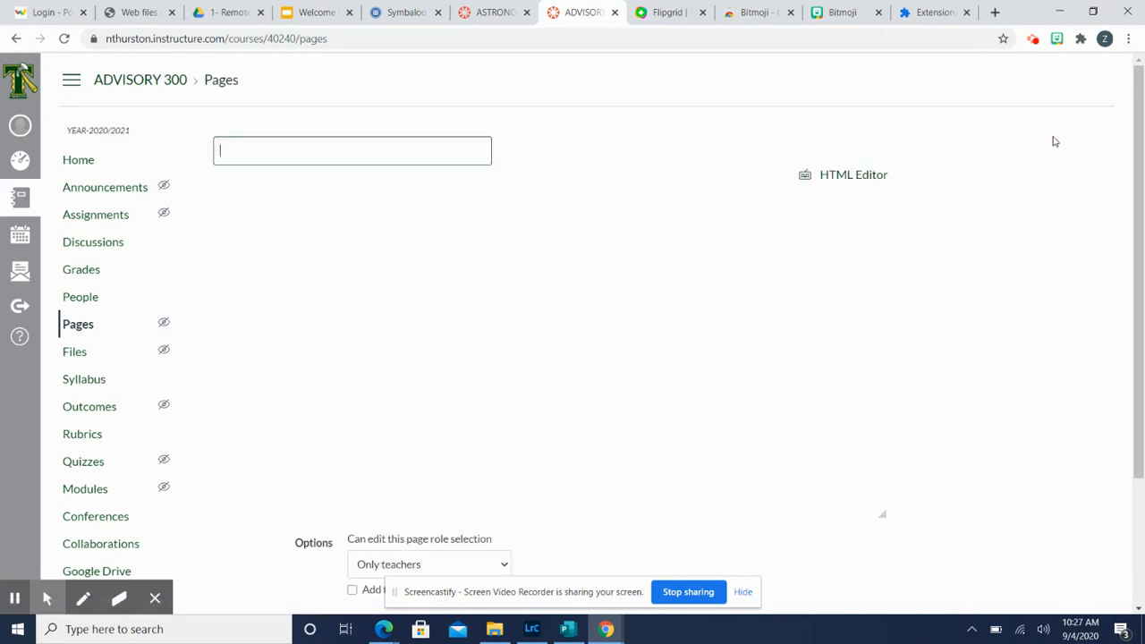
{"action": "type", "text": "mR"}
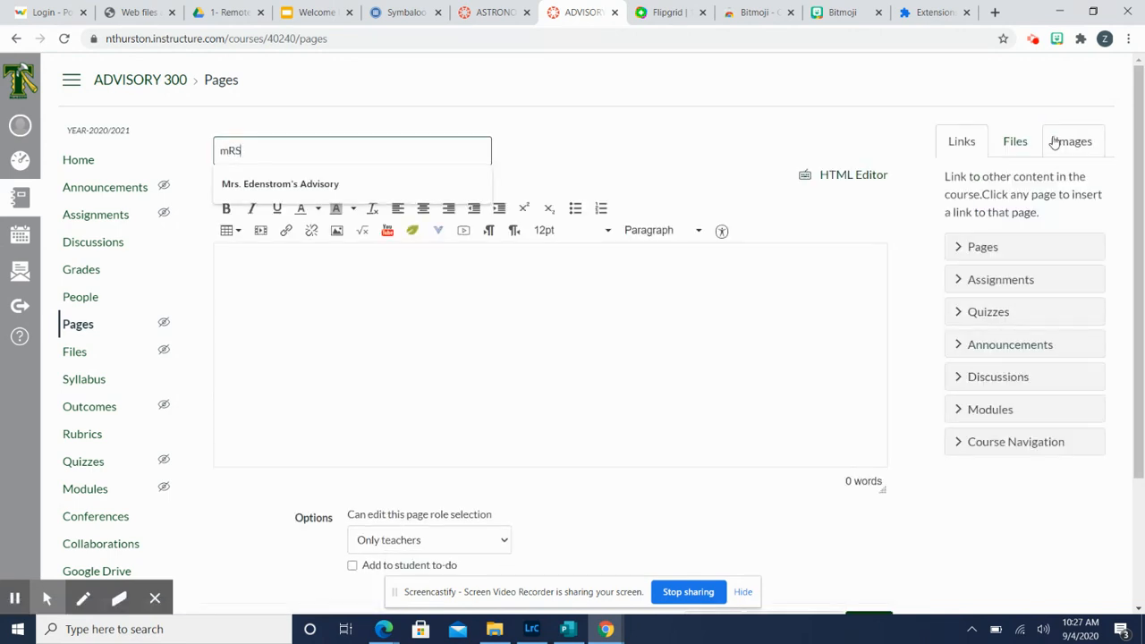
{"action": "left_click", "coordinate": [344, 193]}
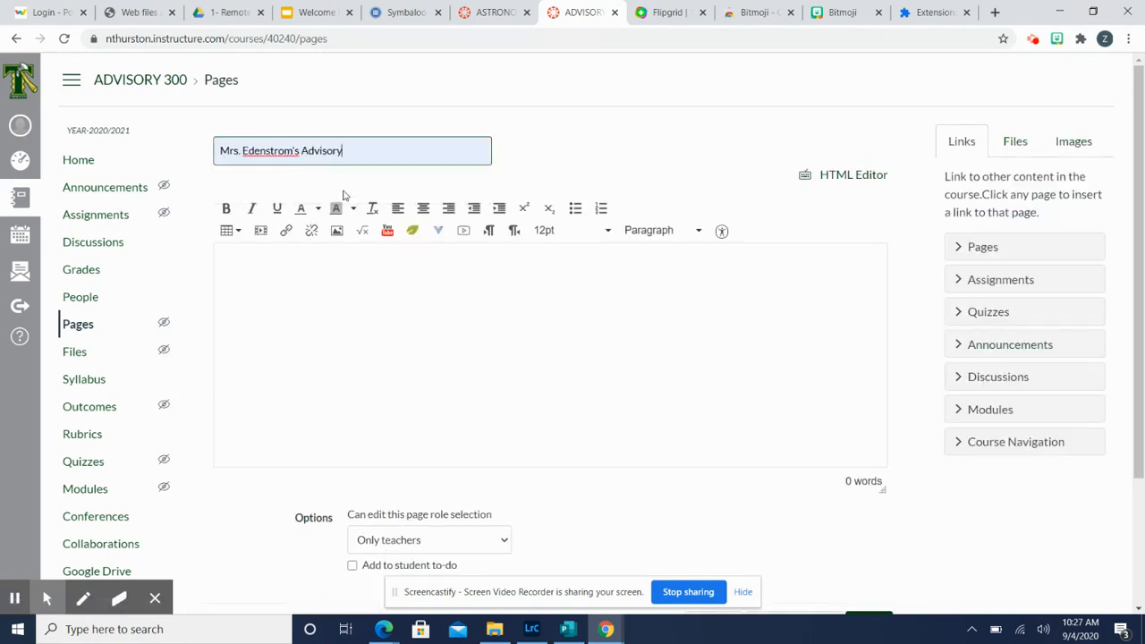
Step: Insert a one-cell table in the page body and make it slightly taller
{"action": "left_click", "coordinate": [316, 279]}
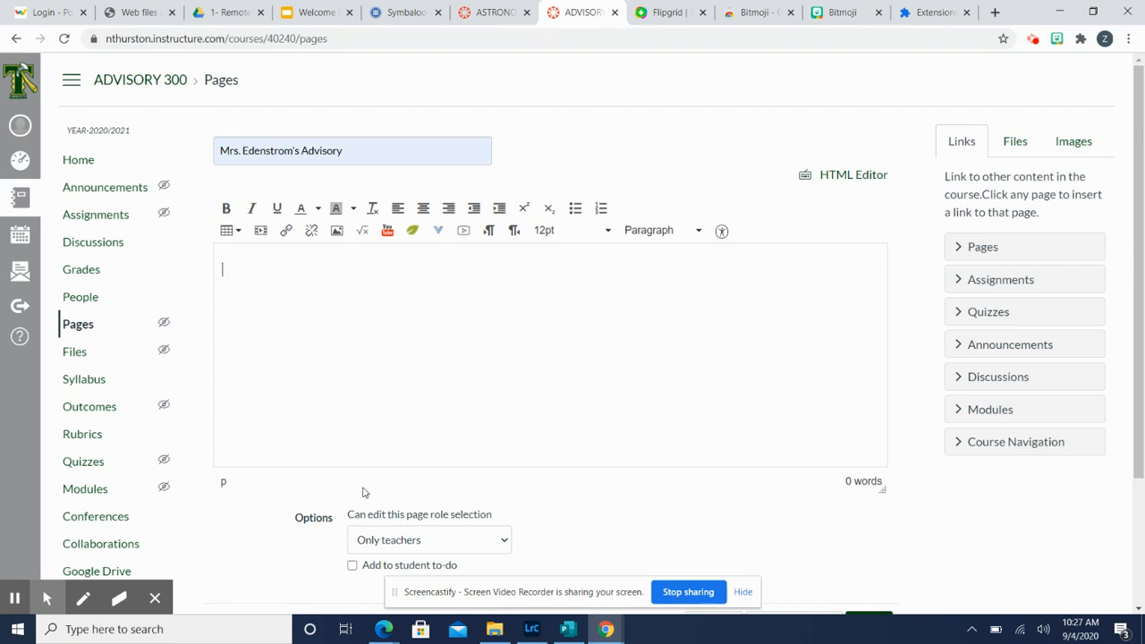
{"action": "left_click", "coordinate": [240, 232]}
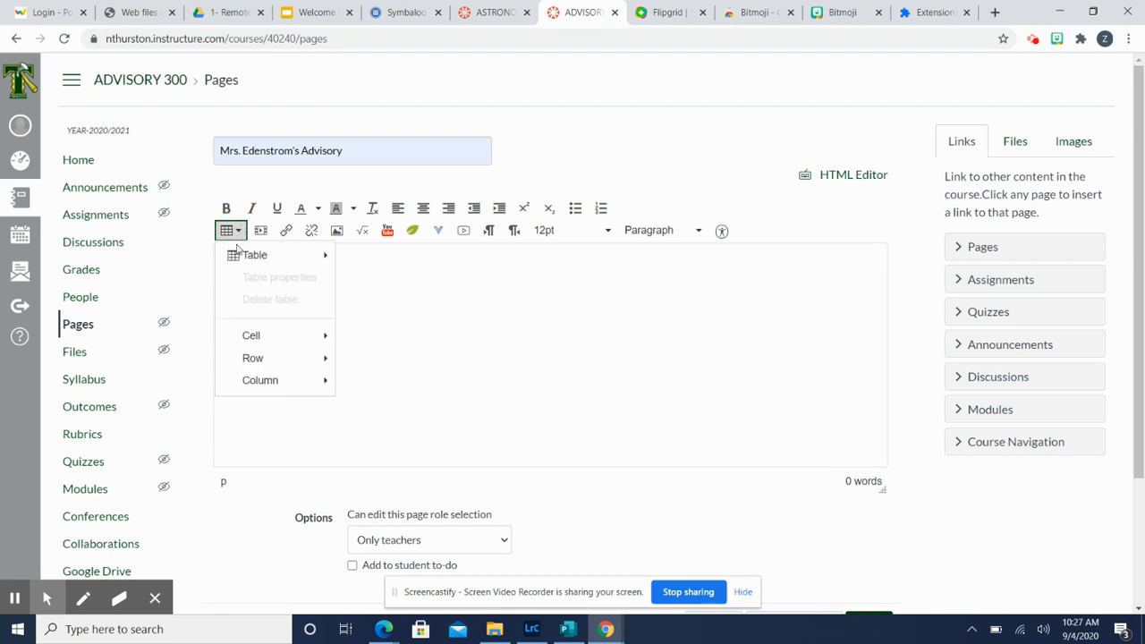
{"action": "mouse_move", "coordinate": [235, 260]}
{"action": "left_click", "coordinate": [342, 257]}
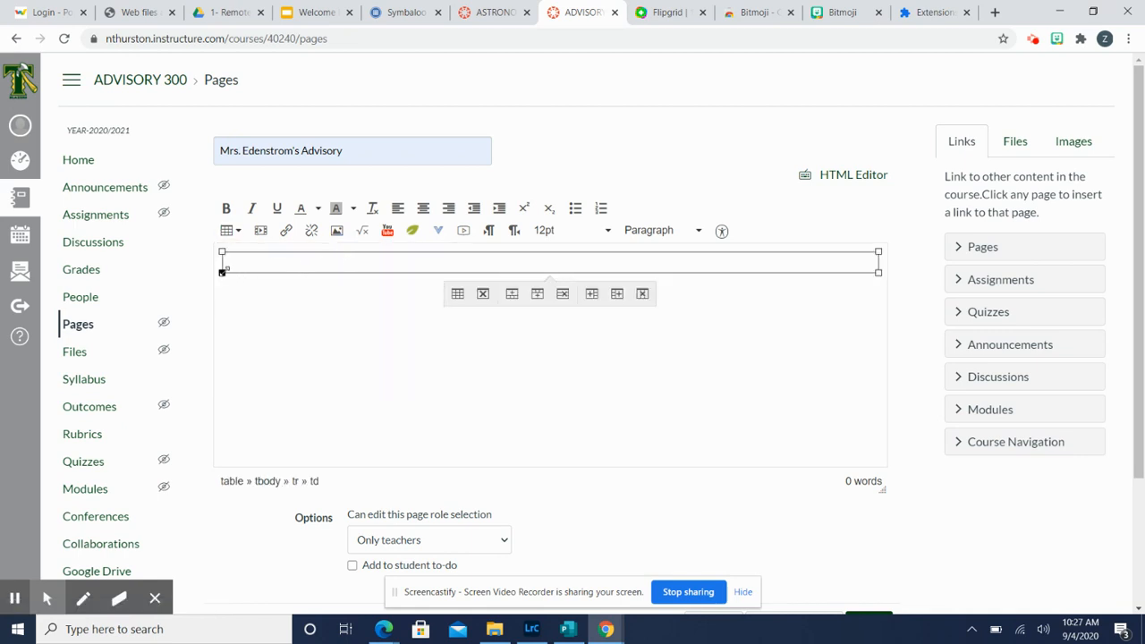
{"action": "left_click", "coordinate": [222, 274]}
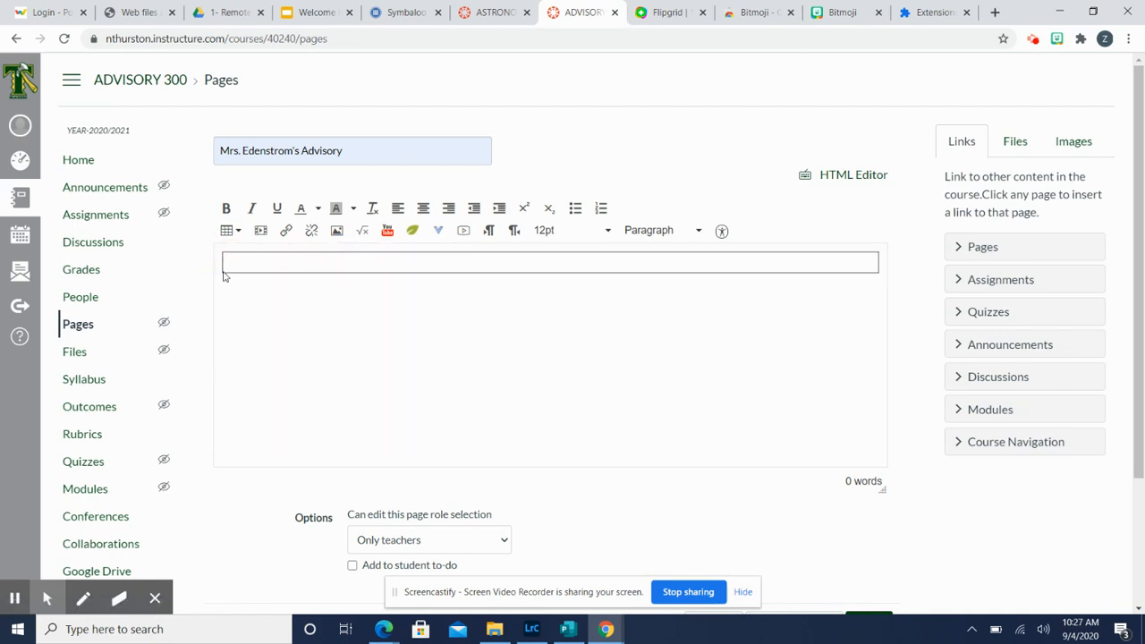
{"action": "left_click", "coordinate": [224, 274]}
{"action": "left_click_drag", "start_coordinate": [221, 272], "coordinate": [225, 284]}
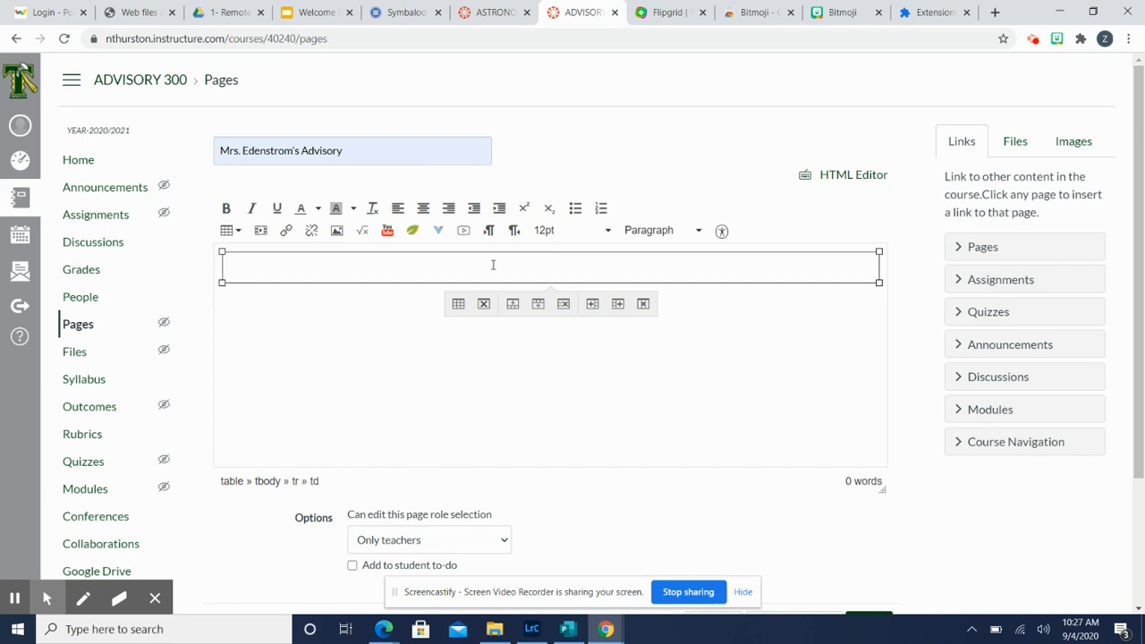
Step: Enter SKYWARD and MODULES centred in the table cell, with wide spacing between the two words
{"action": "left_click", "coordinate": [423, 209]}
{"action": "type", "text": "sKYWAR"}
{"action": "key", "text": "BackSpace"}
{"action": "key", "text": "BackSpace"}
{"action": "key", "text": "BackSpace"}
{"action": "key", "text": "BackSpace"}
{"action": "key", "text": "BackSpace"}
{"action": "key", "text": "BackSpace"}
{"action": "type", "text": "SKYWARD"}
{"action": "type", "text": "MODULES"}
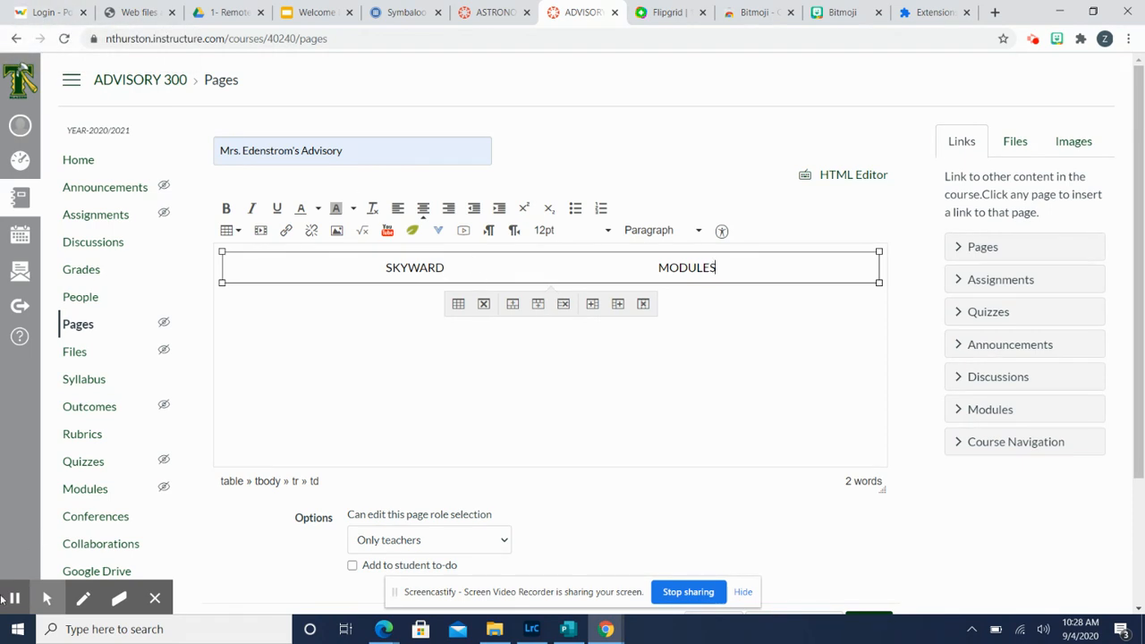
Step: Set the font size of SKYWARD and MODULES to 18pt
{"action": "left_click", "coordinate": [47, 597]}
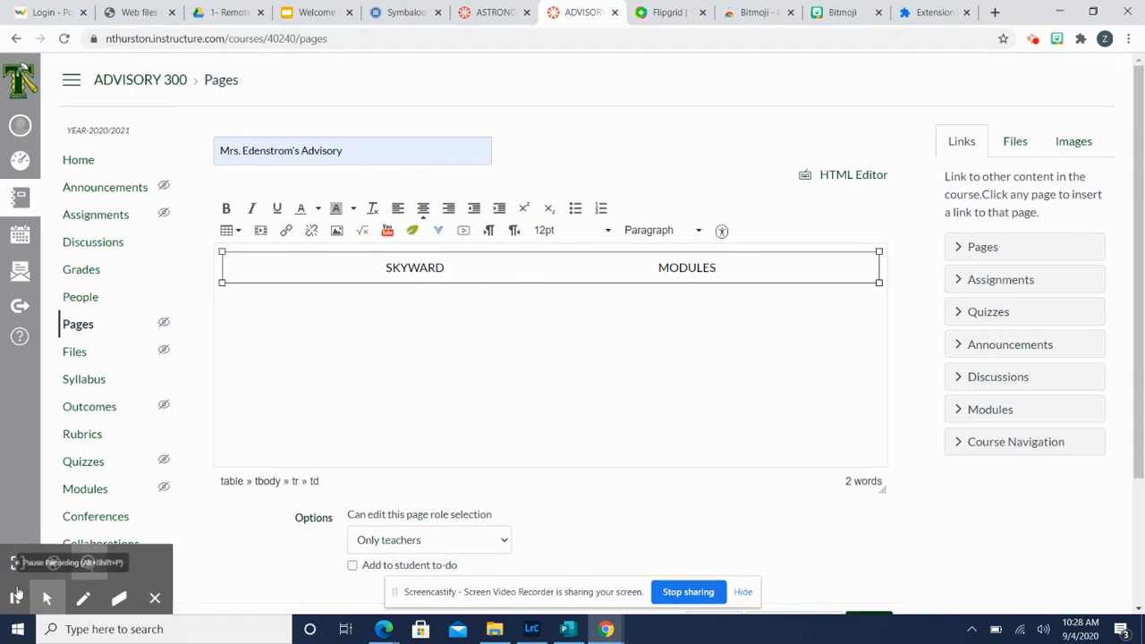
{"action": "left_click", "coordinate": [451, 265]}
{"action": "left_click", "coordinate": [399, 268]}
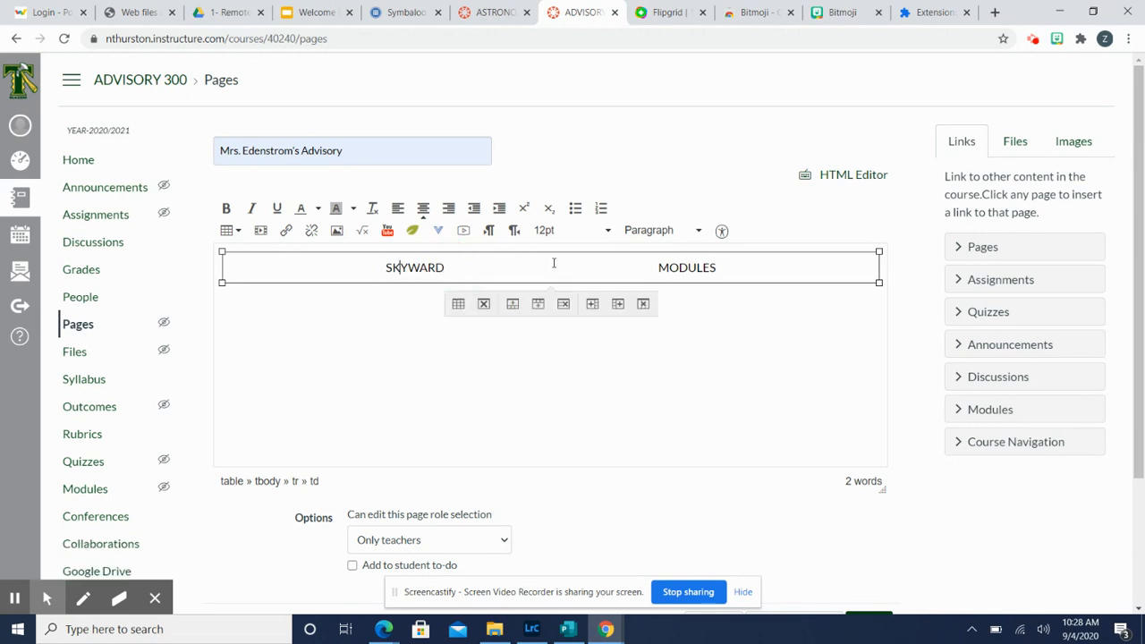
{"action": "left_click_drag", "start_coordinate": [383, 267], "coordinate": [774, 263]}
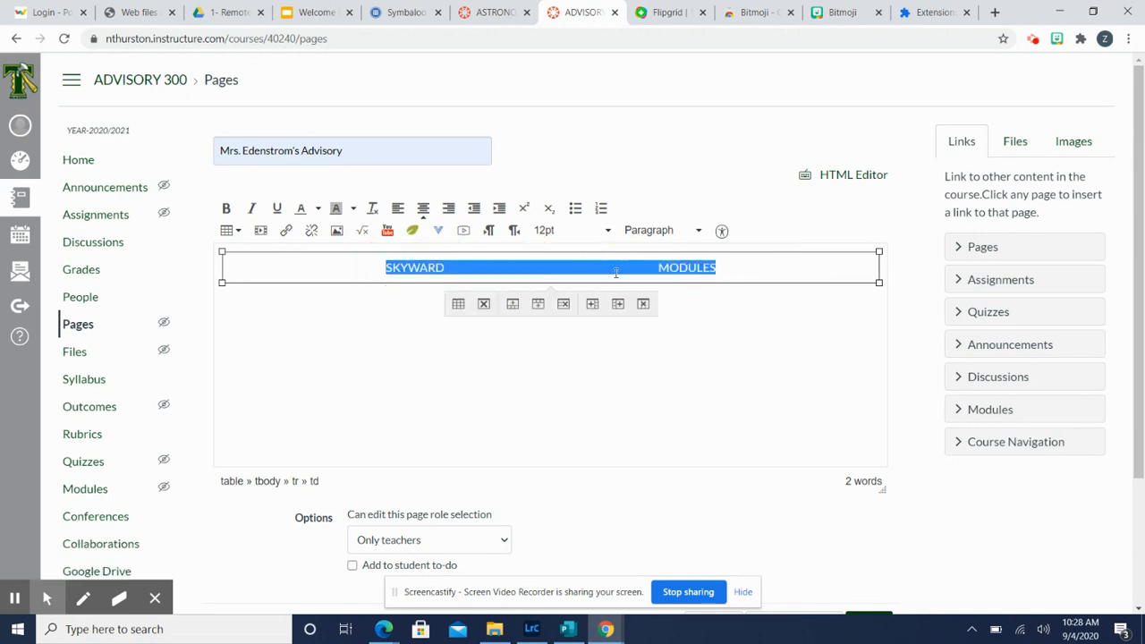
{"action": "left_click", "coordinate": [563, 231]}
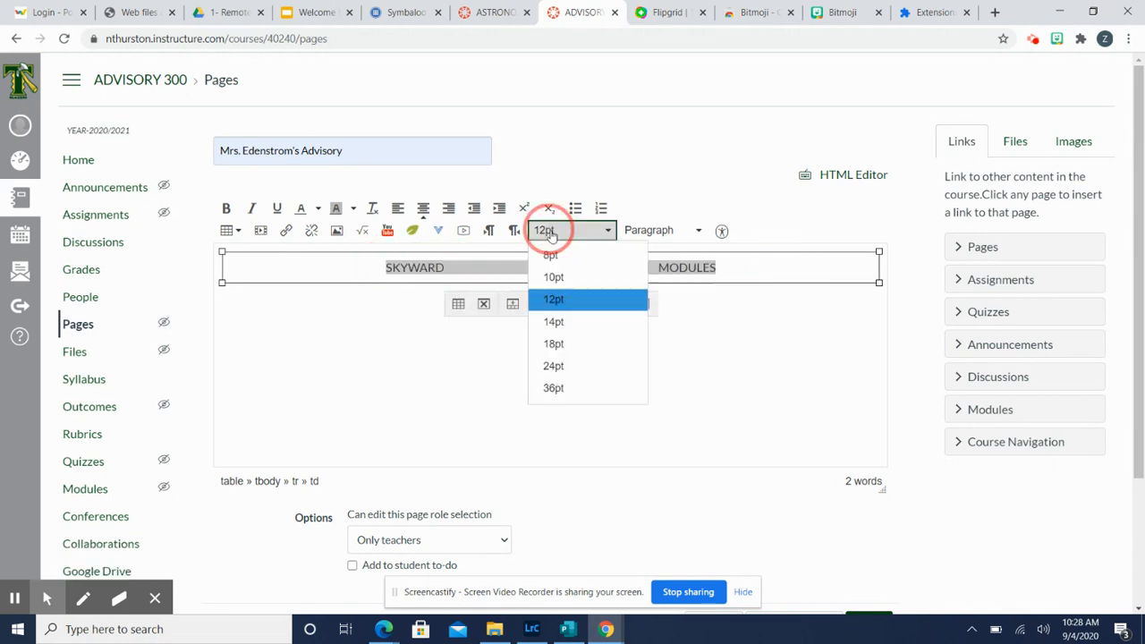
{"action": "left_click", "coordinate": [552, 341]}
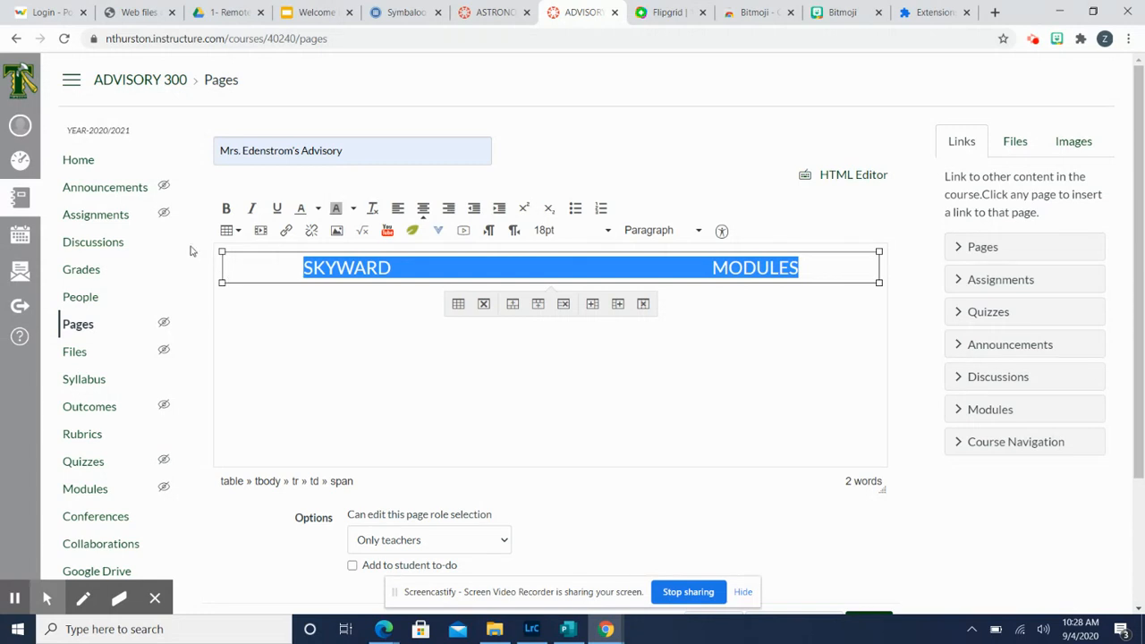
Step: Link the word SKYWARD to the web address copied from the open Skyward login page
{"action": "left_click", "coordinate": [266, 271]}
{"action": "left_click_drag", "start_coordinate": [392, 268], "coordinate": [286, 265]}
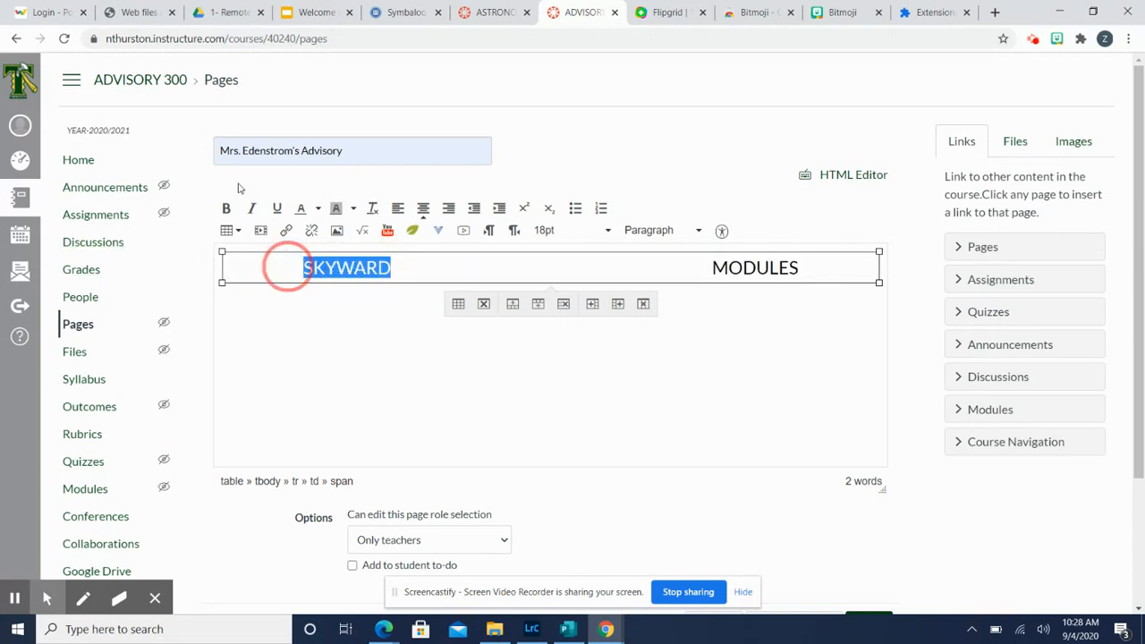
{"action": "left_click", "coordinate": [45, 11]}
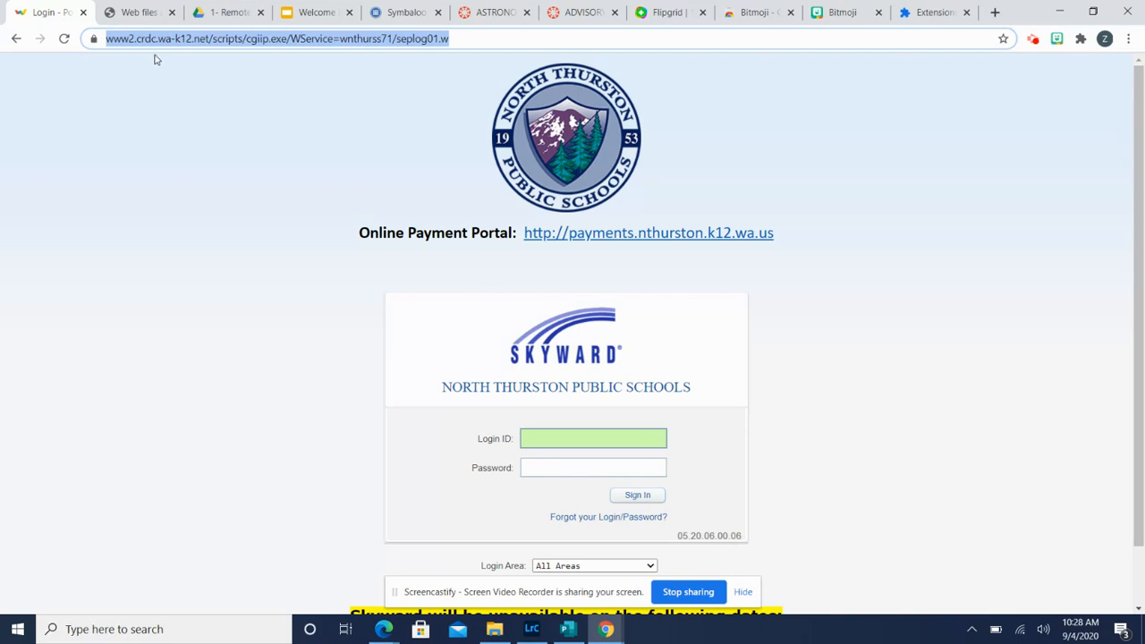
{"action": "right_click", "coordinate": [167, 40]}
{"action": "left_click", "coordinate": [200, 118]}
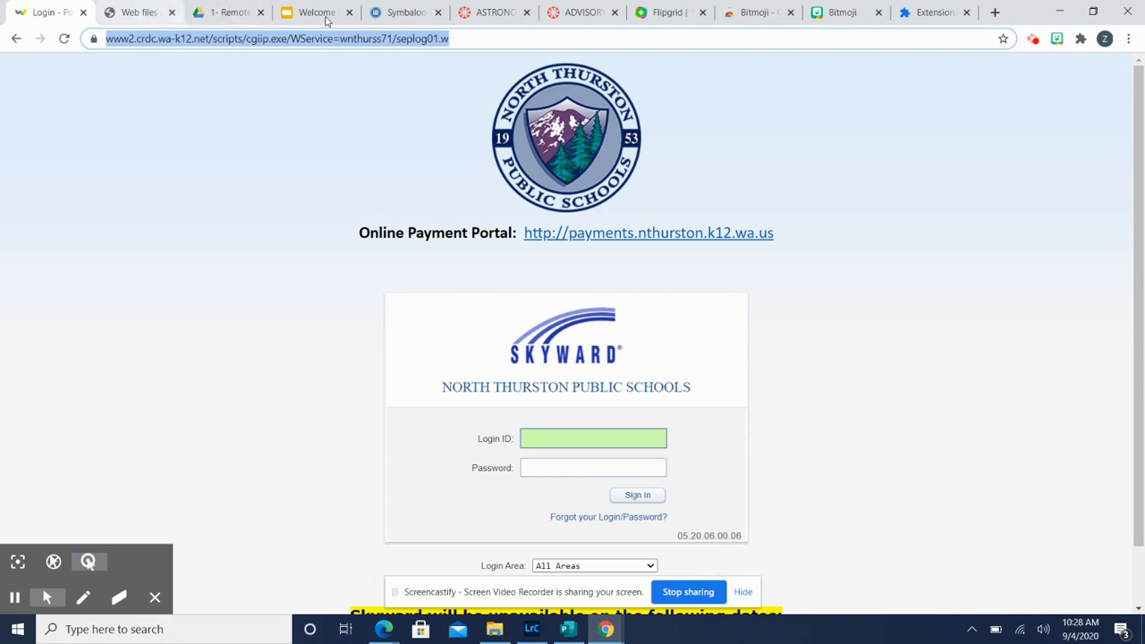
{"action": "left_click", "coordinate": [581, 12]}
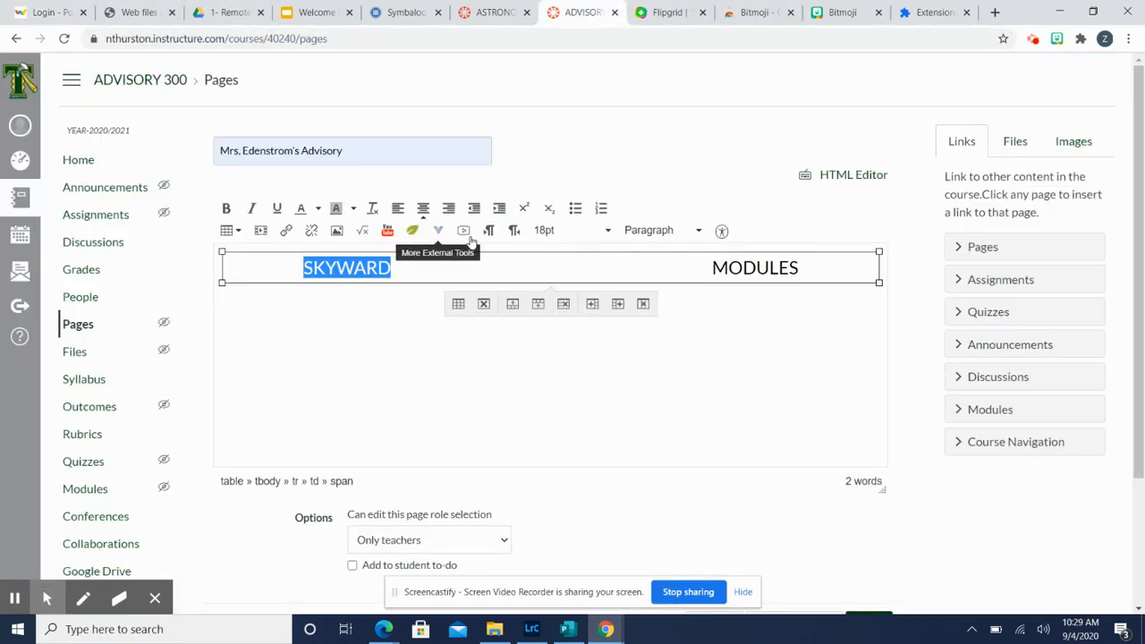
{"action": "left_click", "coordinate": [286, 230]}
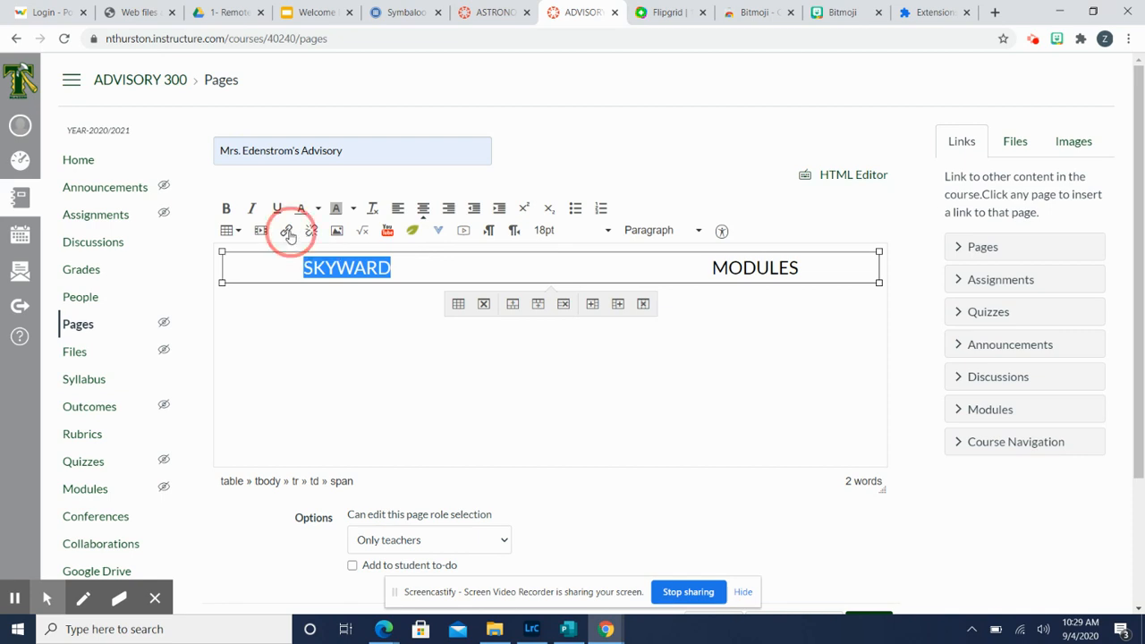
{"action": "key", "text": "ctrl+v"}
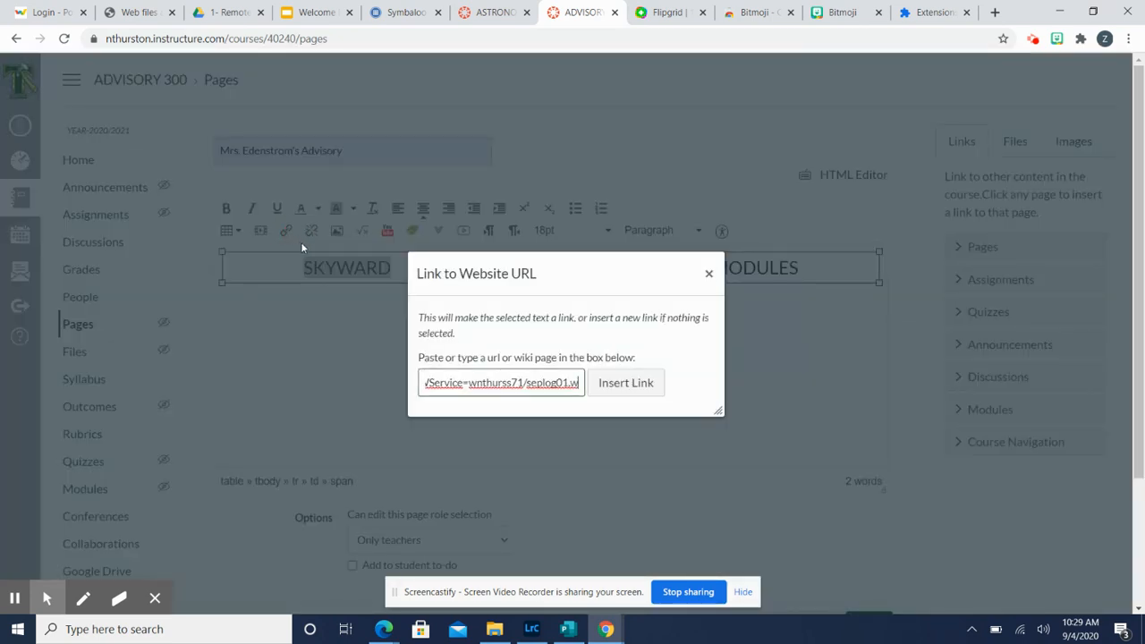
{"action": "key", "text": "Return"}
{"action": "left_click", "coordinate": [381, 316]}
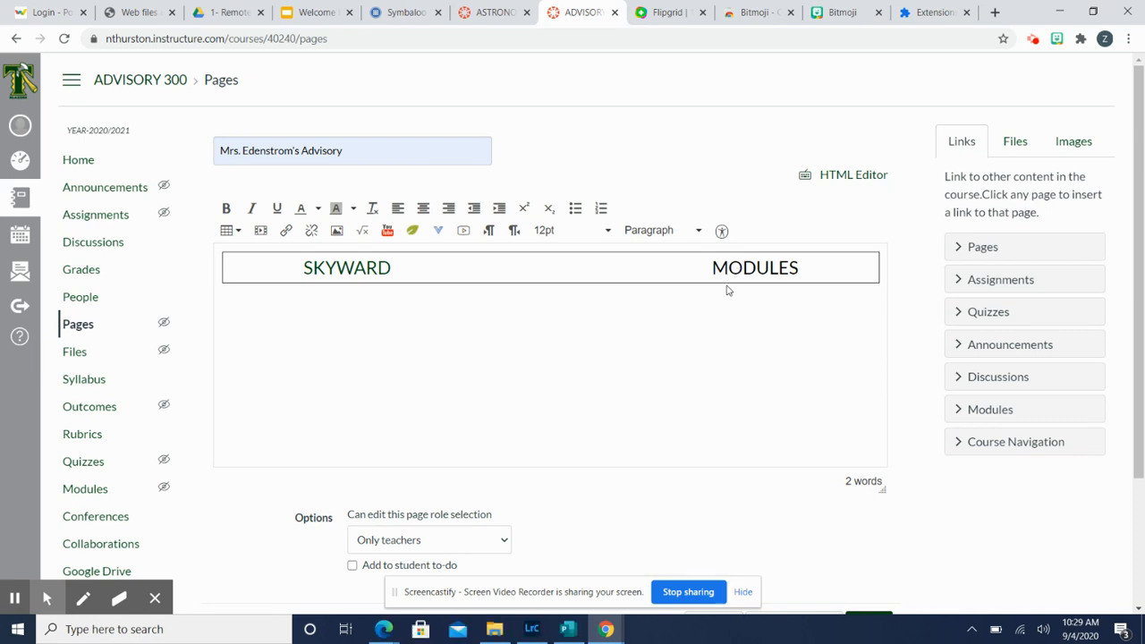
Step: Embed the Welcome Back 2020-2021 (remote) slides from the 1- Remote Learning folder in Google Apps, centred below the table
{"action": "left_click", "coordinate": [885, 269]}
{"action": "left_click", "coordinate": [423, 212]}
{"action": "left_click", "coordinate": [437, 231]}
{"action": "scroll", "coordinate": [474, 402], "scroll_direction": "down", "scroll_amount": 2}
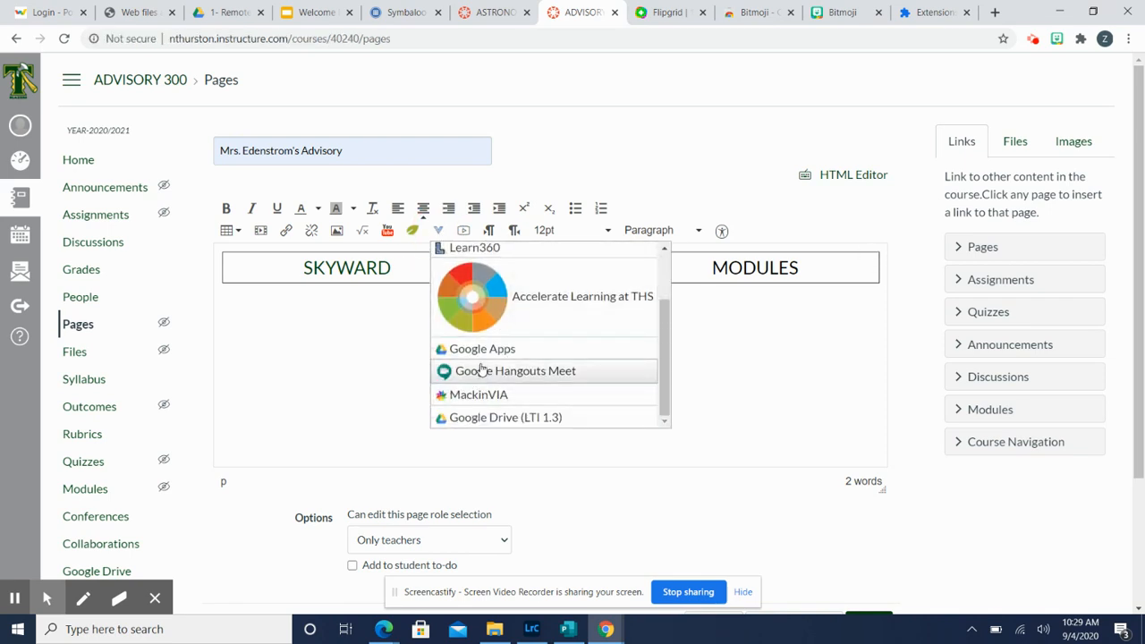
{"action": "left_click", "coordinate": [481, 354]}
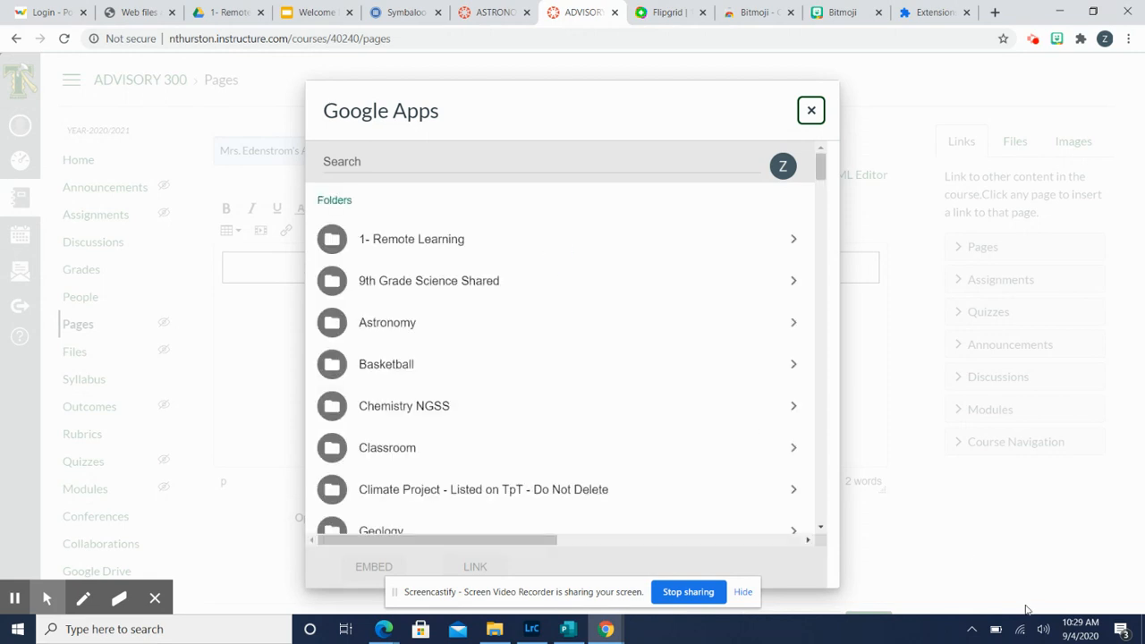
{"action": "left_click", "coordinate": [429, 247]}
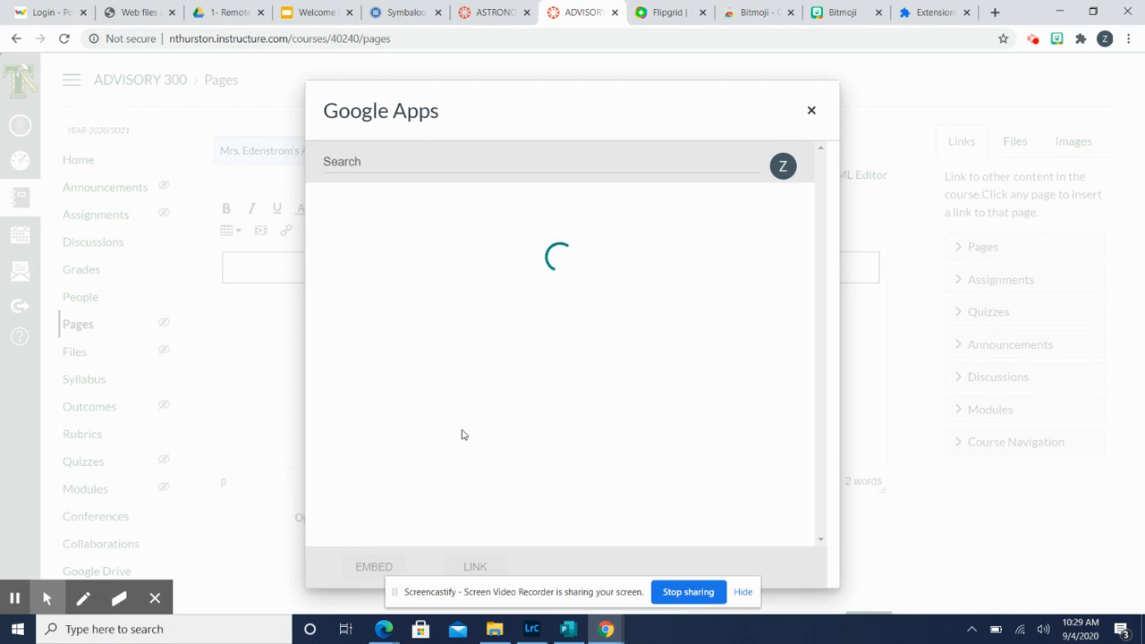
{"action": "scroll", "coordinate": [463, 436], "scroll_direction": "down", "scroll_amount": 3}
{"action": "left_click", "coordinate": [436, 509]}
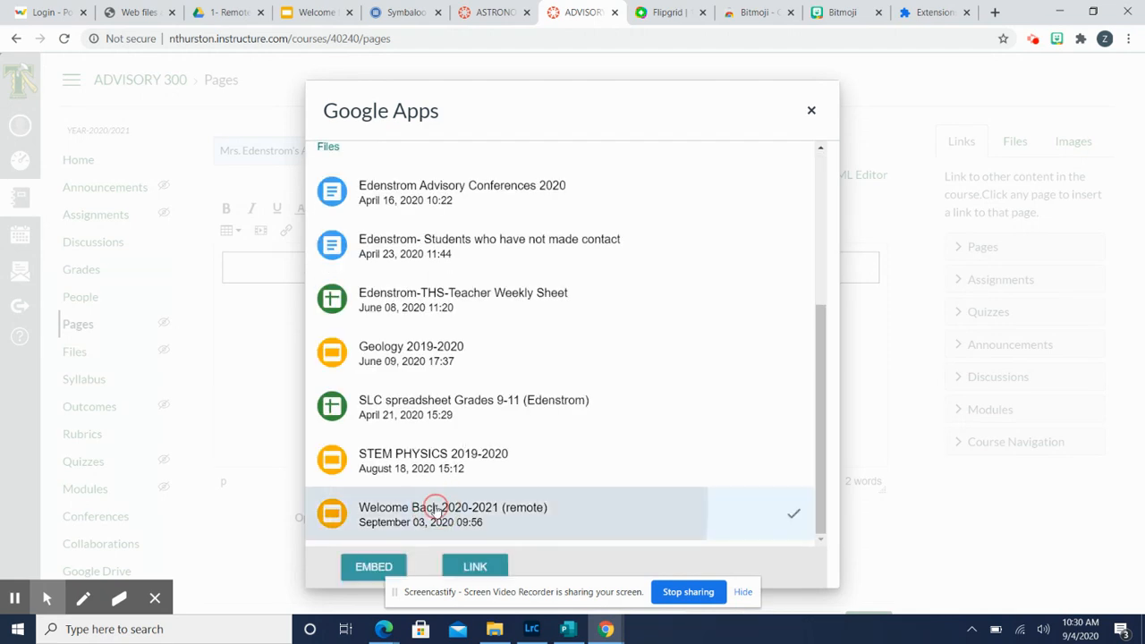
{"action": "left_click", "coordinate": [383, 567]}
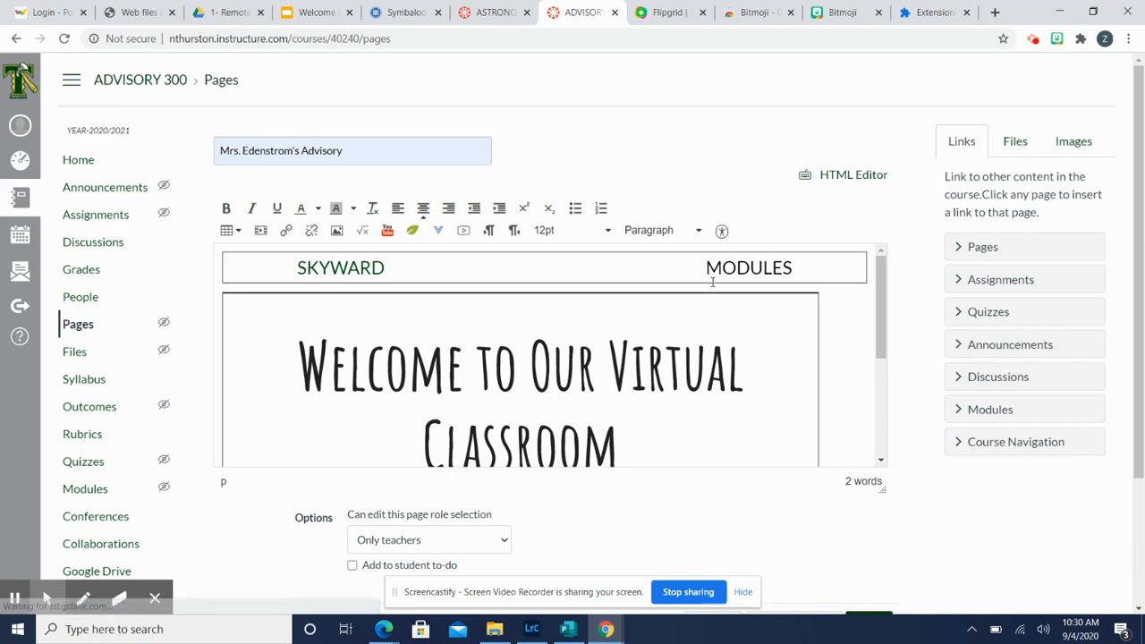
Step: Save and publish the page, check how it displays, and set it as the front page
{"action": "scroll", "coordinate": [914, 496], "scroll_direction": "down", "scroll_amount": 2}
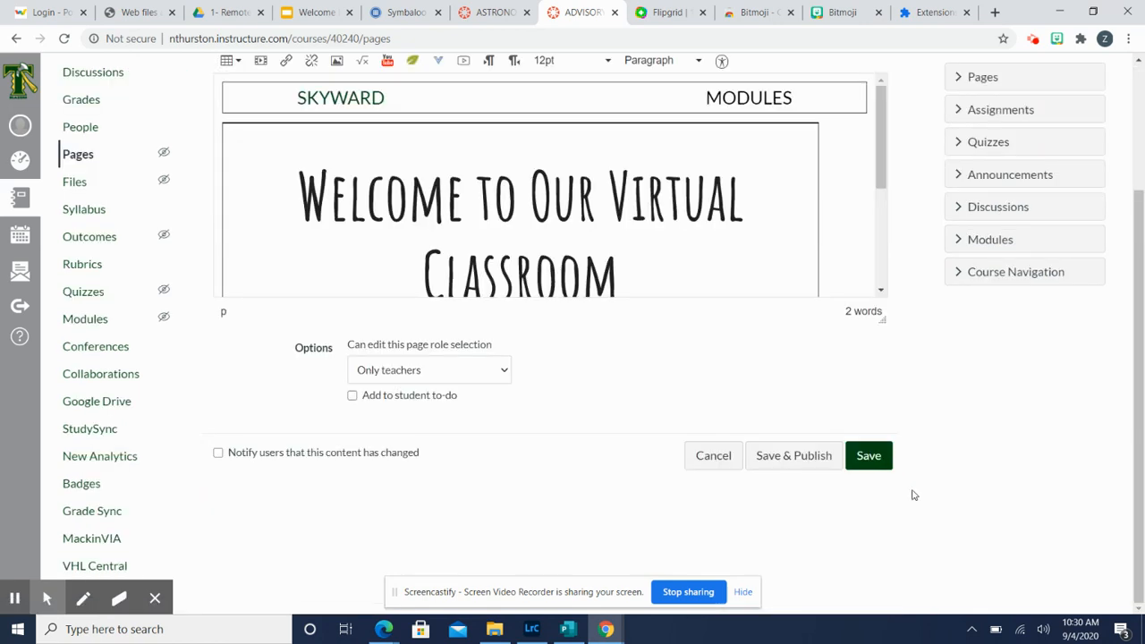
{"action": "left_click", "coordinate": [809, 457]}
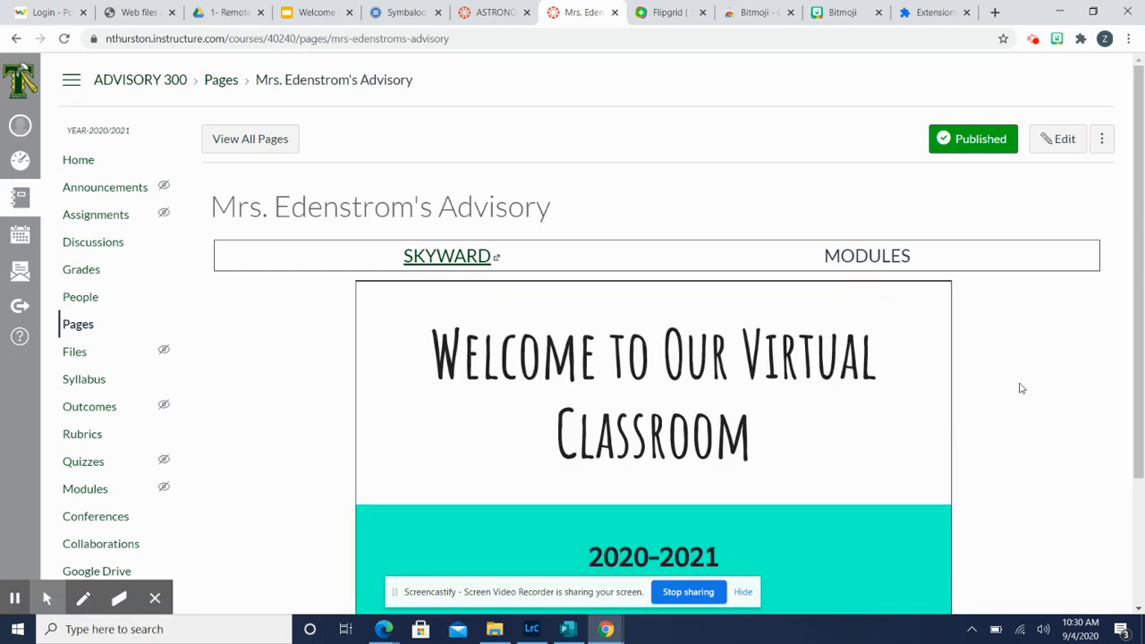
{"action": "scroll", "coordinate": [816, 190], "scroll_direction": "down", "scroll_amount": 1}
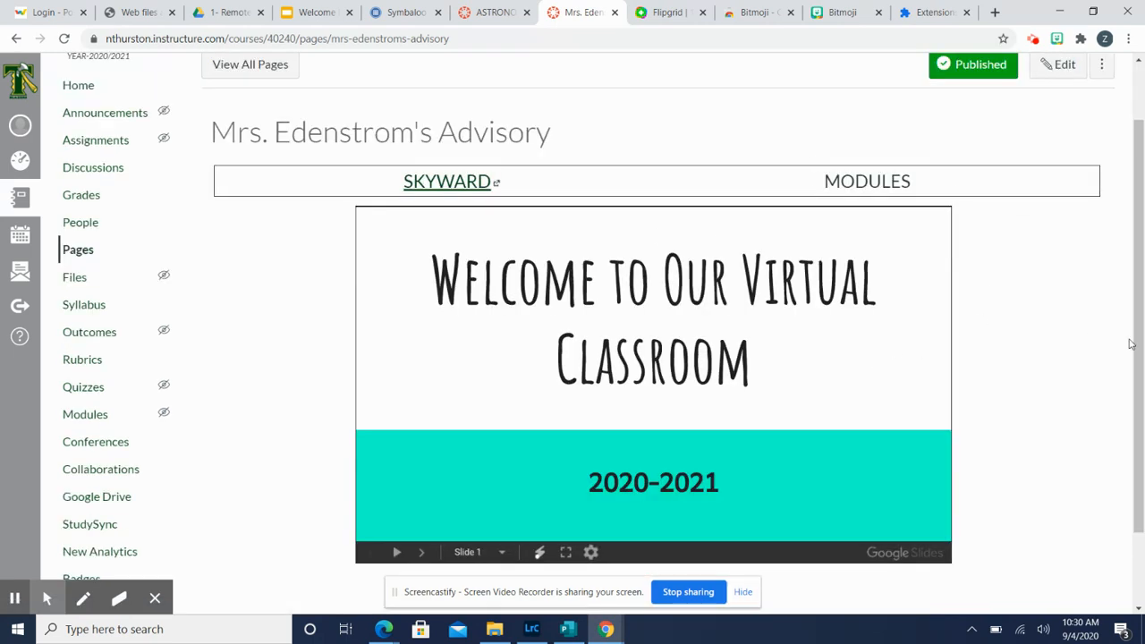
{"action": "scroll", "coordinate": [1130, 343], "scroll_direction": "up", "scroll_amount": 1}
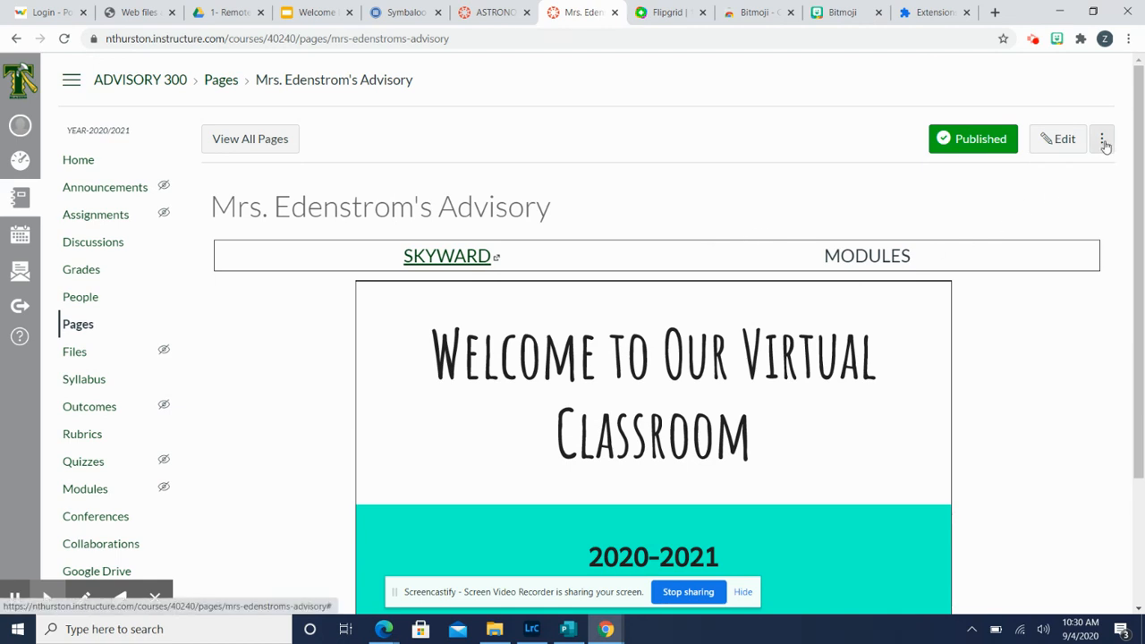
{"action": "left_click", "coordinate": [1103, 144]}
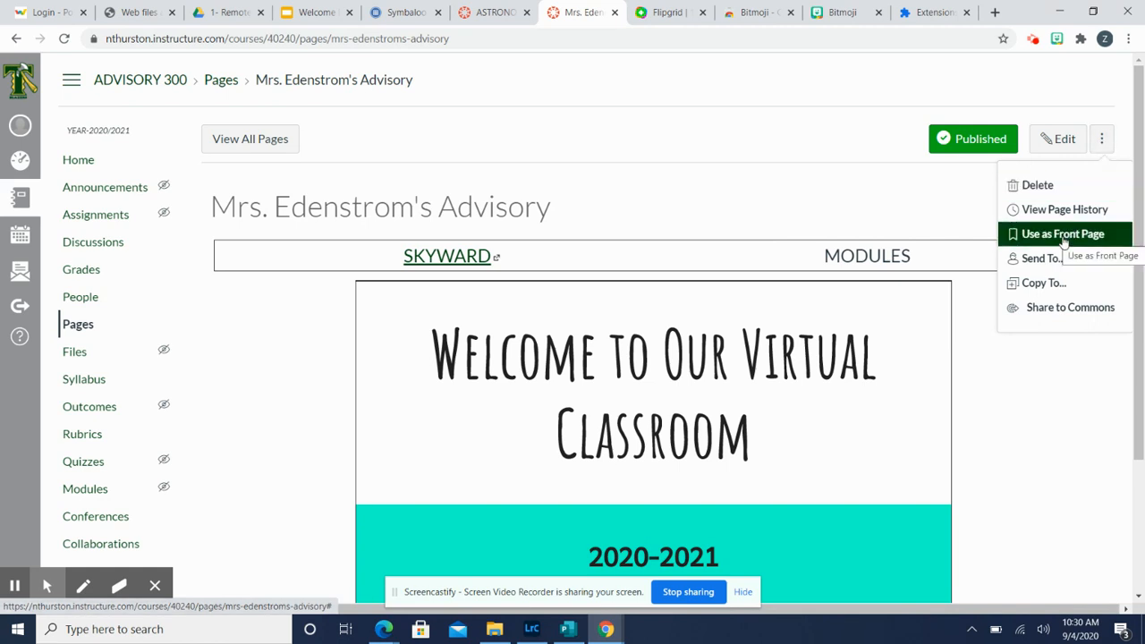
{"action": "left_click", "coordinate": [1064, 237]}
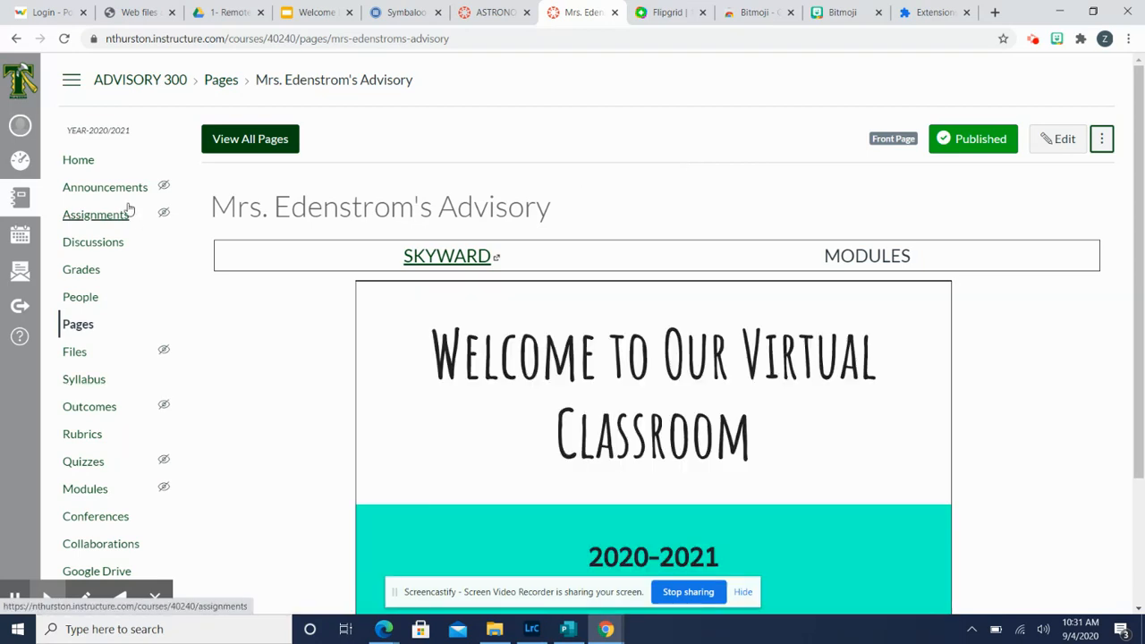
Step: Set the course home page to Pages Front Page and view the resulting home page
{"action": "left_click", "coordinate": [83, 162]}
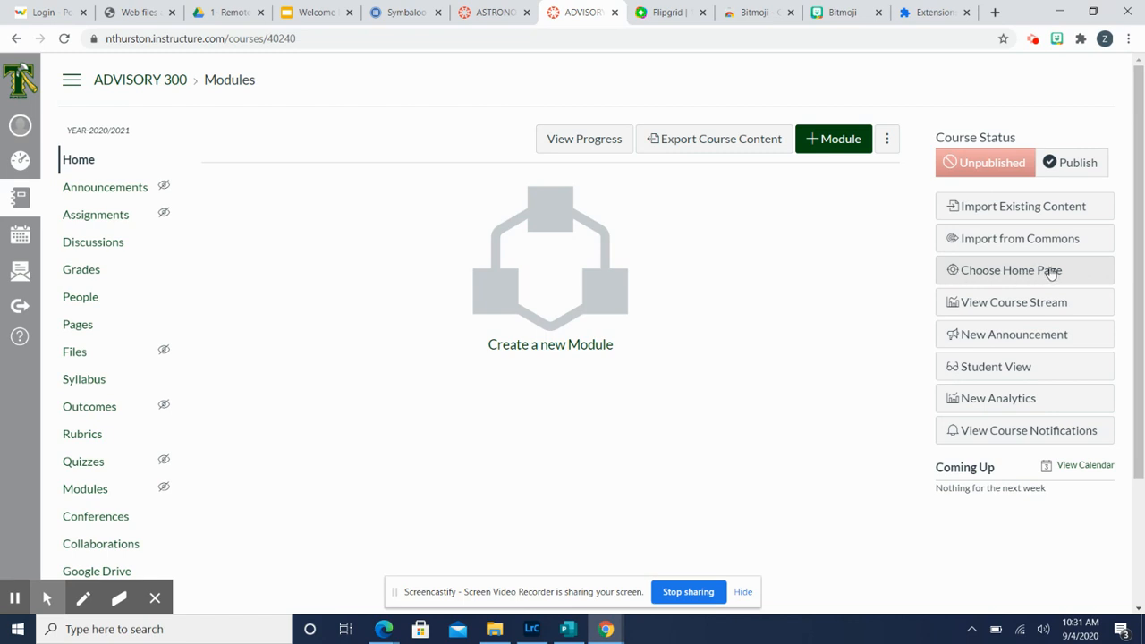
{"action": "left_click", "coordinate": [1034, 274]}
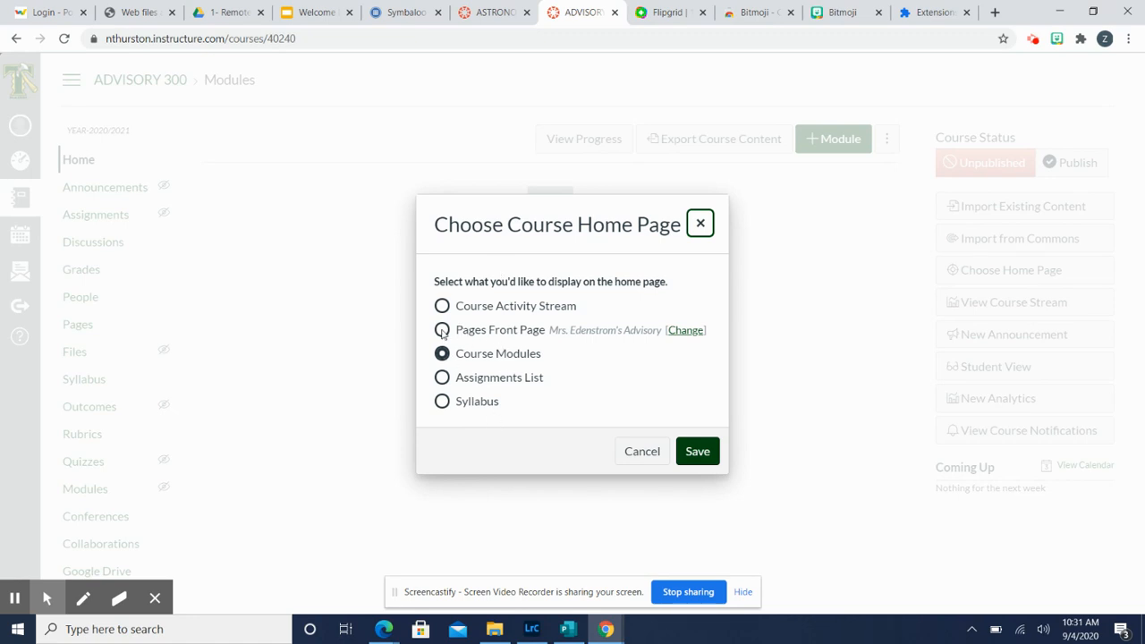
{"action": "left_click", "coordinate": [442, 330]}
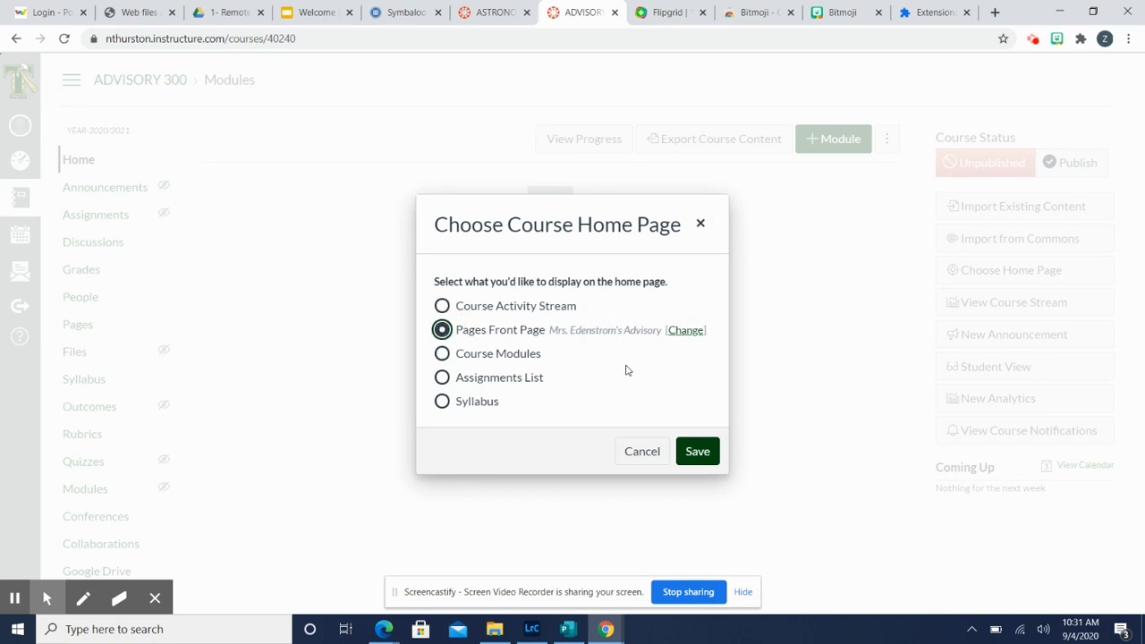
{"action": "left_click", "coordinate": [696, 452]}
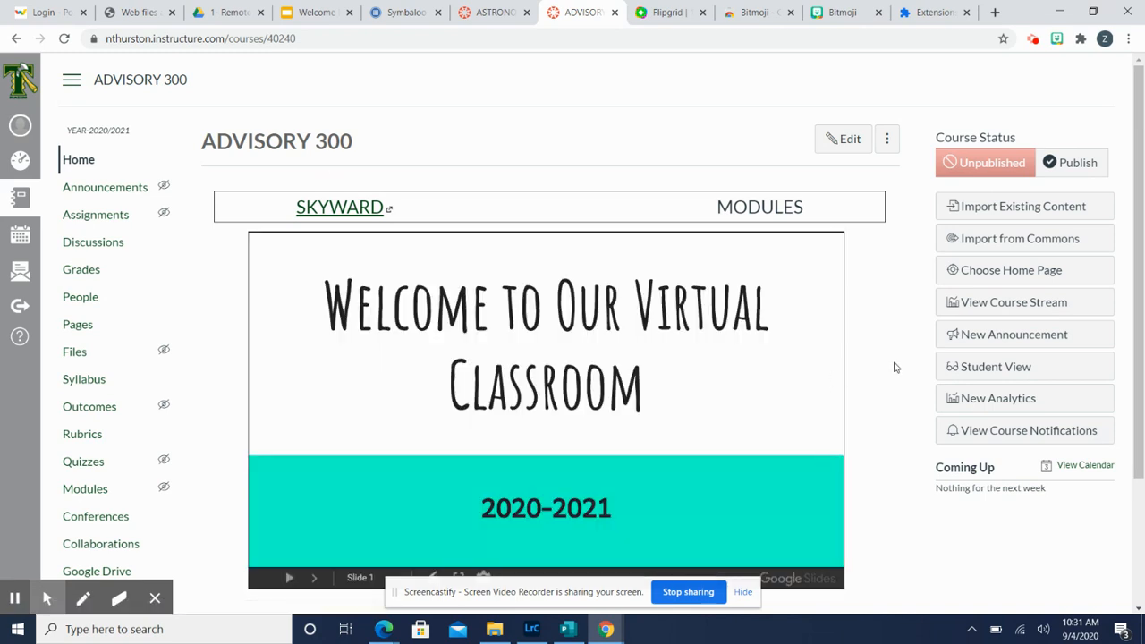
{"action": "scroll", "coordinate": [894, 367], "scroll_direction": "down", "scroll_amount": 2}
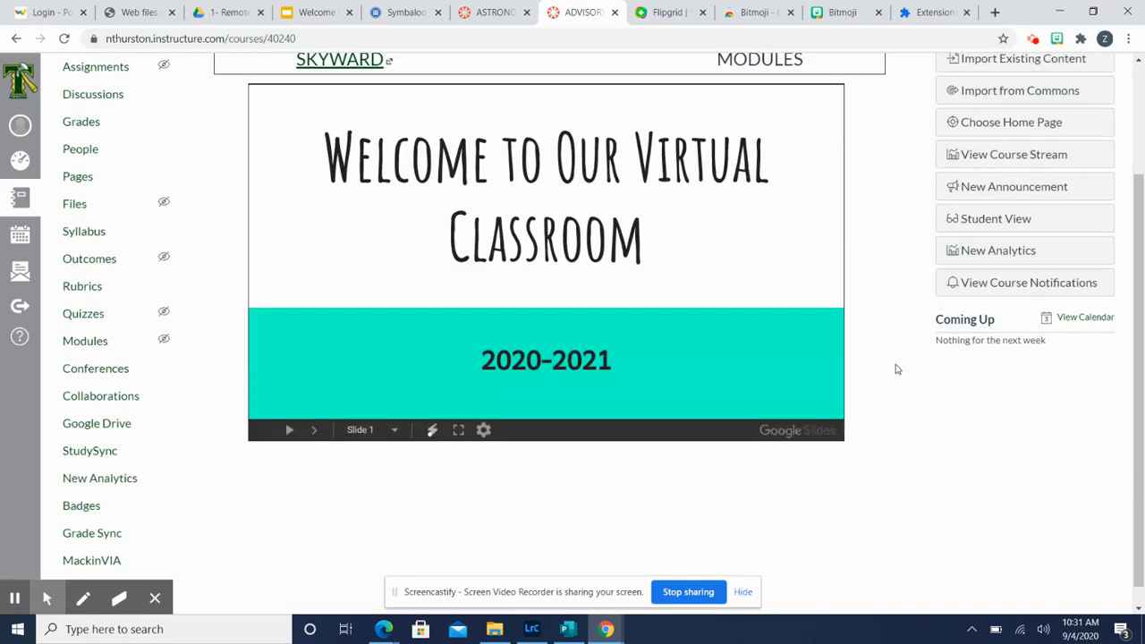